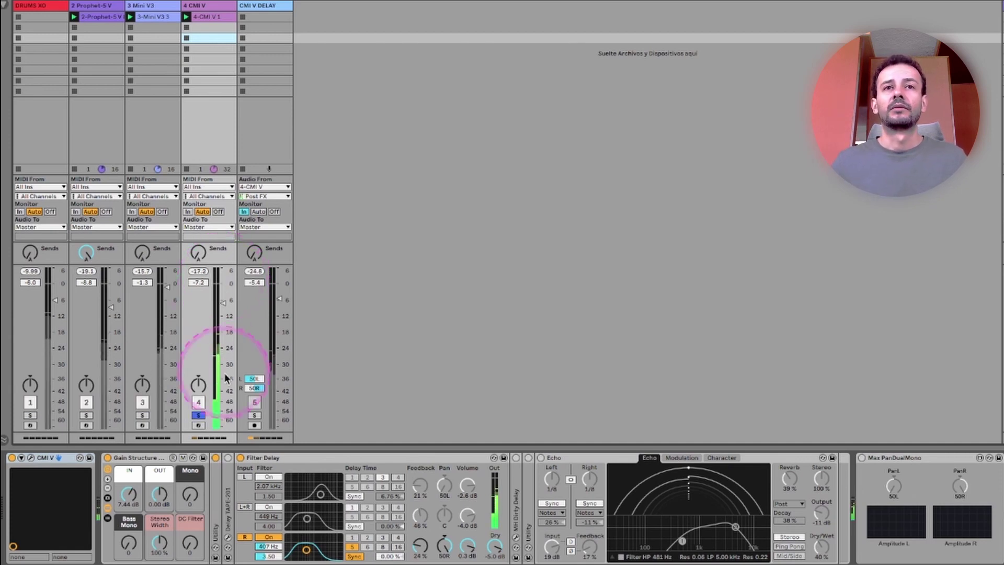
- Pan the soloed CMI V track fully left, swing it fully right, and return the pan to centre
click(238, 480)
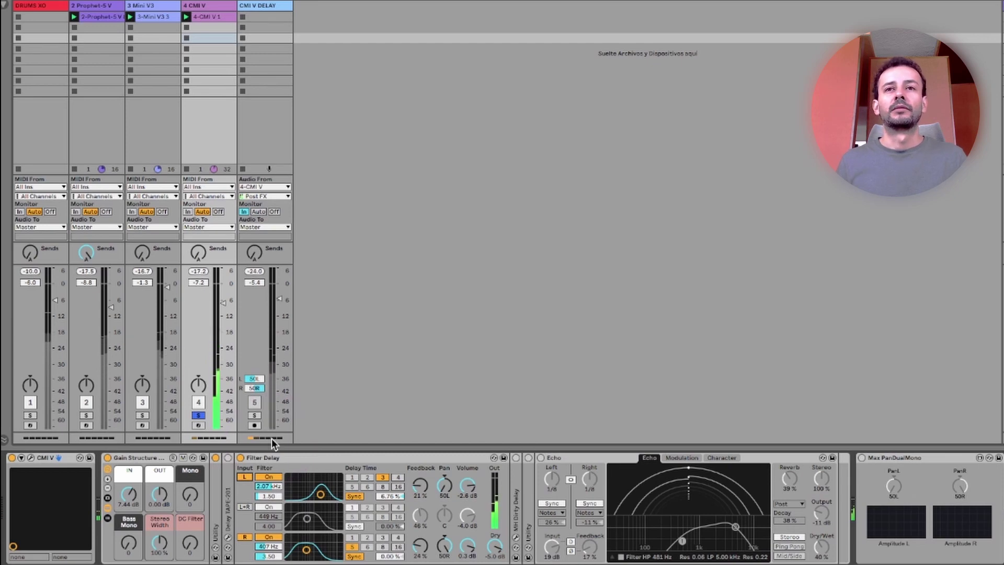
click(199, 385)
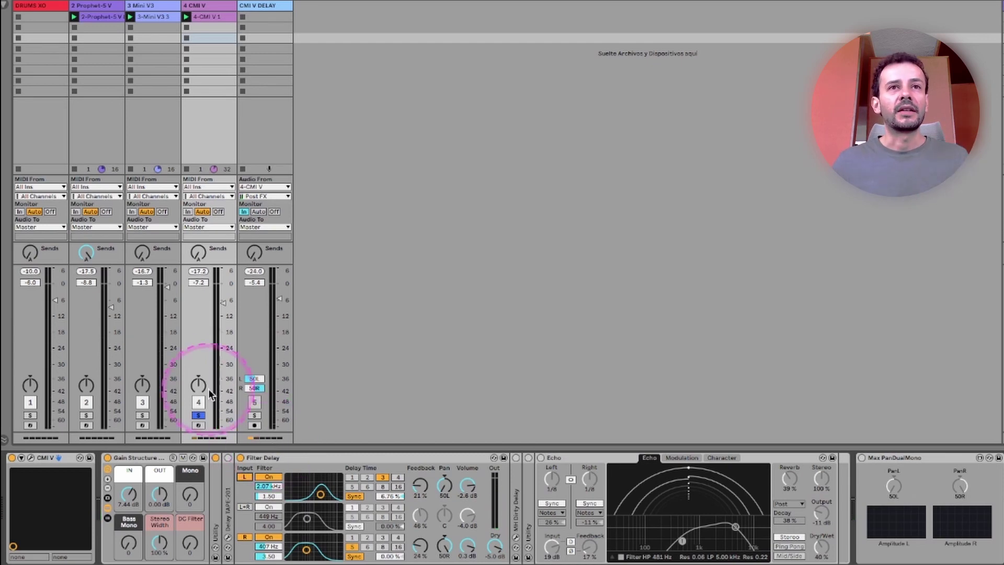
click(534, 373)
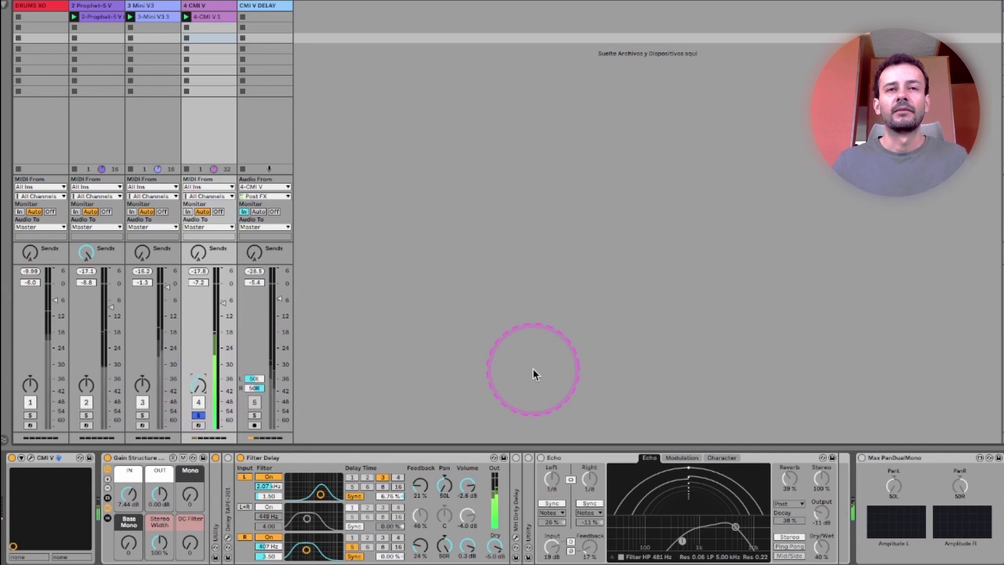
click(199, 386)
click(292, 361)
click(536, 322)
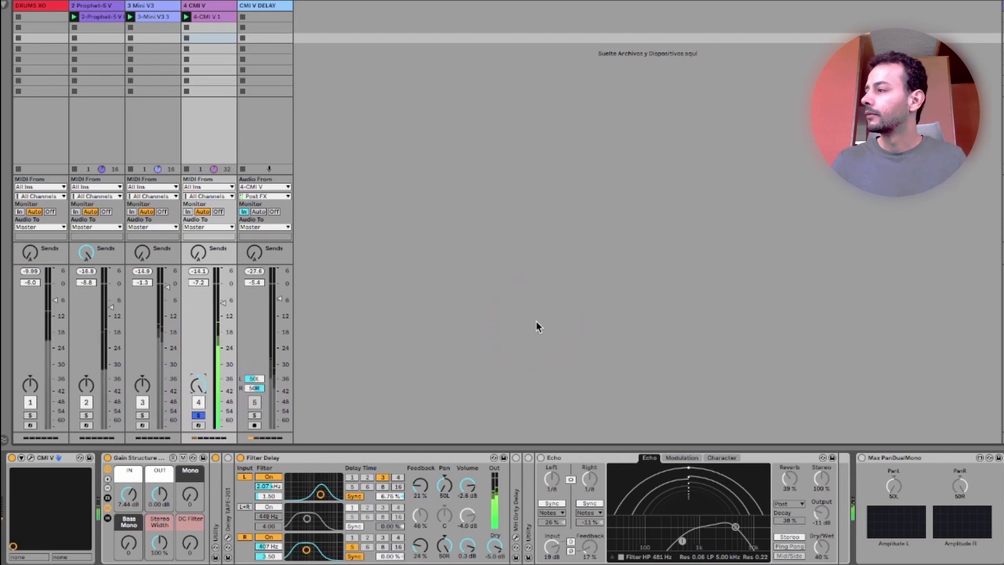
click(231, 404)
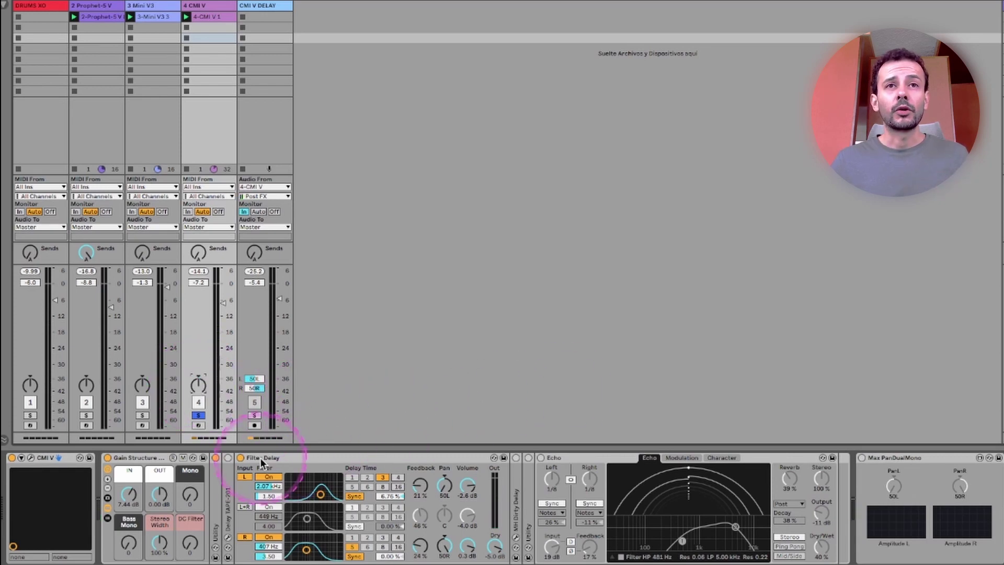
- Switch the CMI V track to split stereo pan mode with both channels at 50L and revert to stereo pan mode
right_click(198, 385)
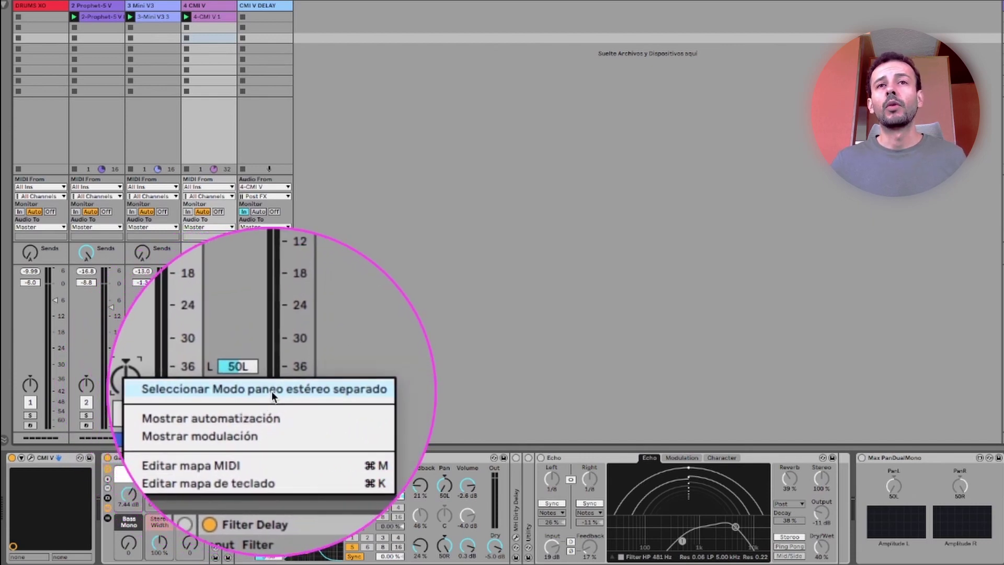
click(271, 391)
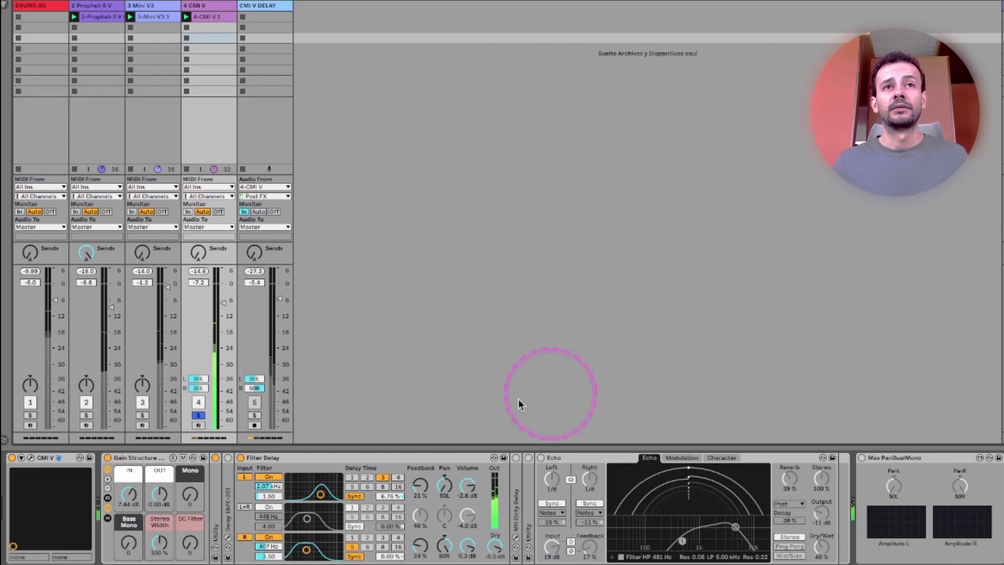
right_click(203, 385)
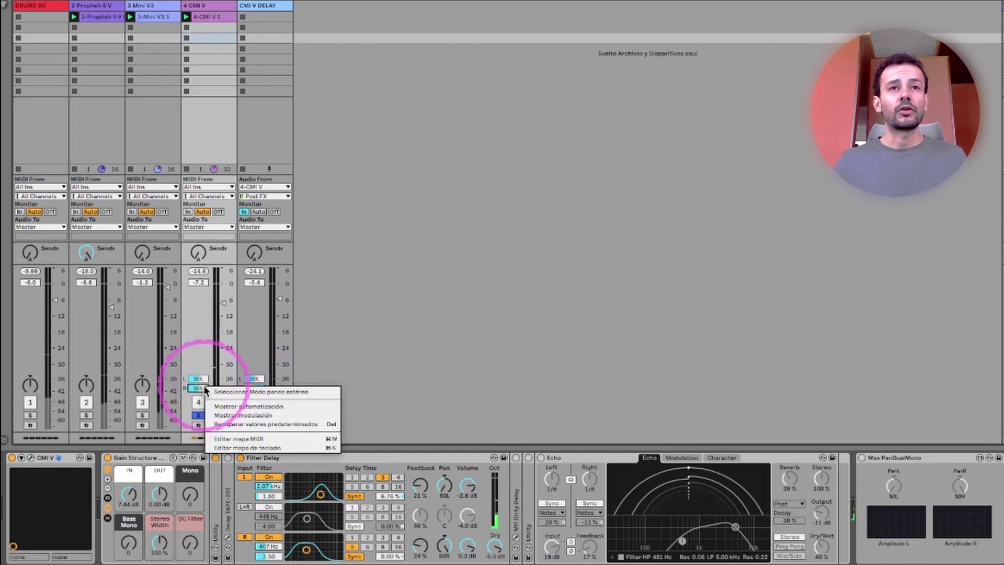
click(219, 392)
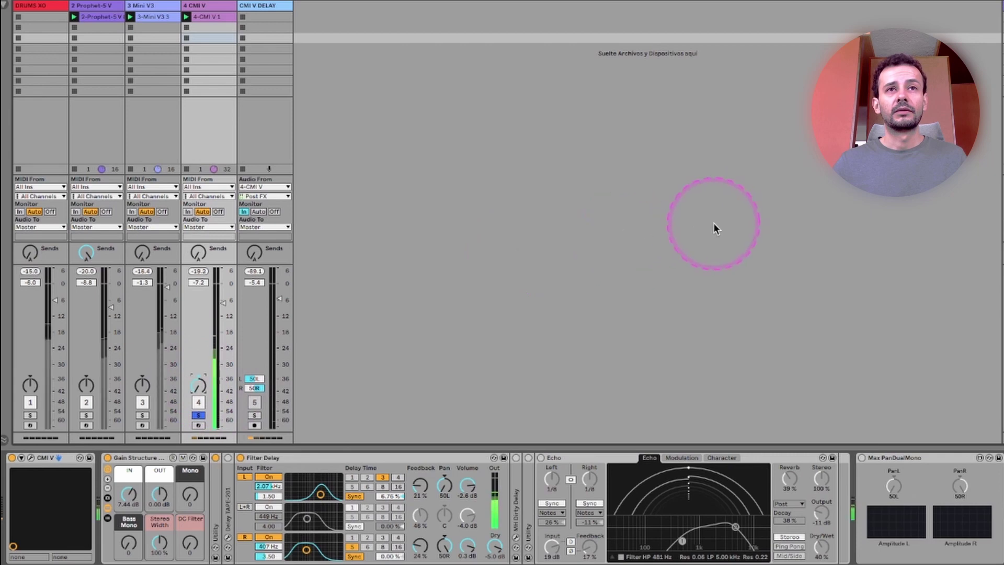
- Put the CMI V track in split stereo pan mode, set its right channel to 50L, and close the Delay TAPE-201 window
right_click(197, 386)
click(199, 391)
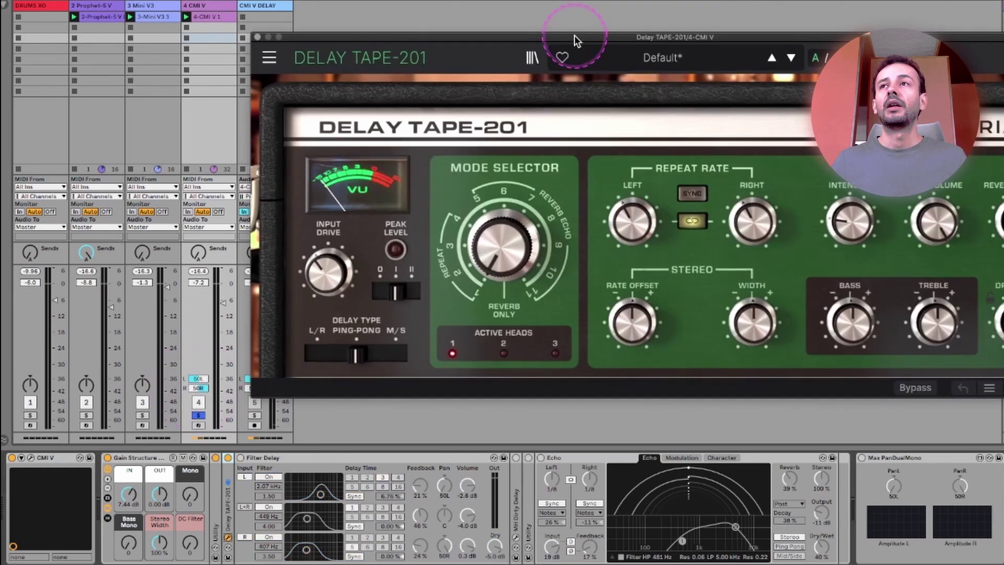
click(570, 36)
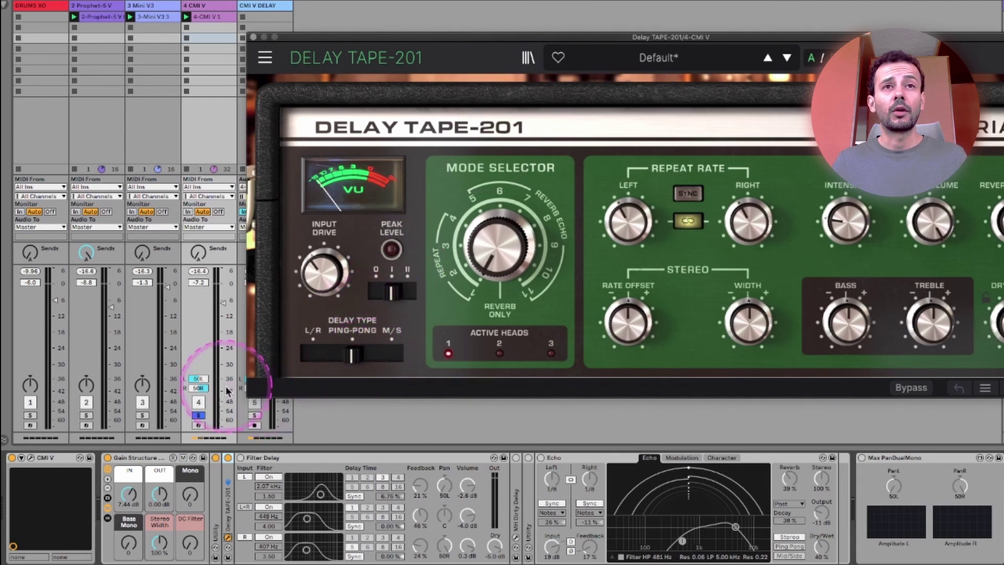
drag(201, 387, 233, 419)
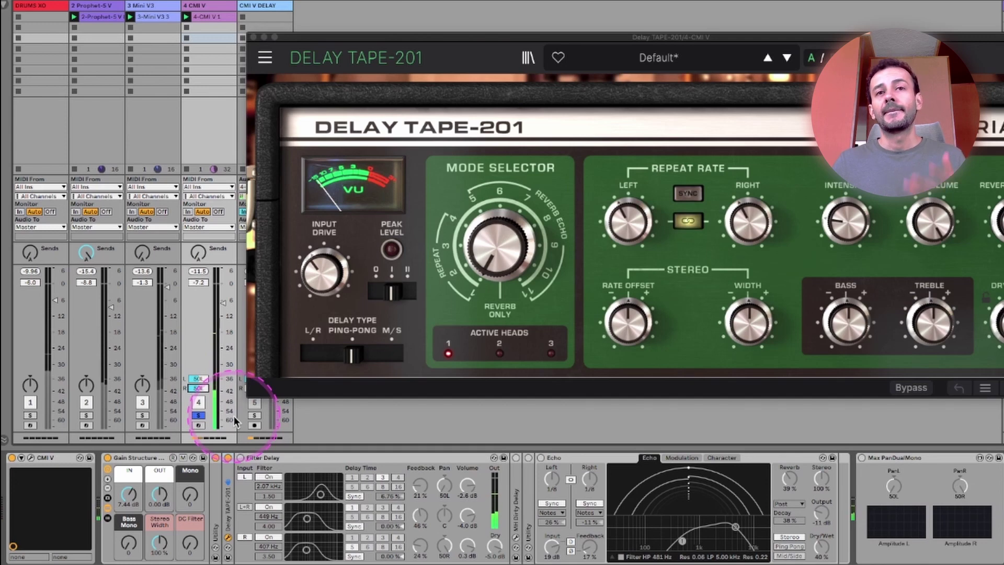
click(250, 36)
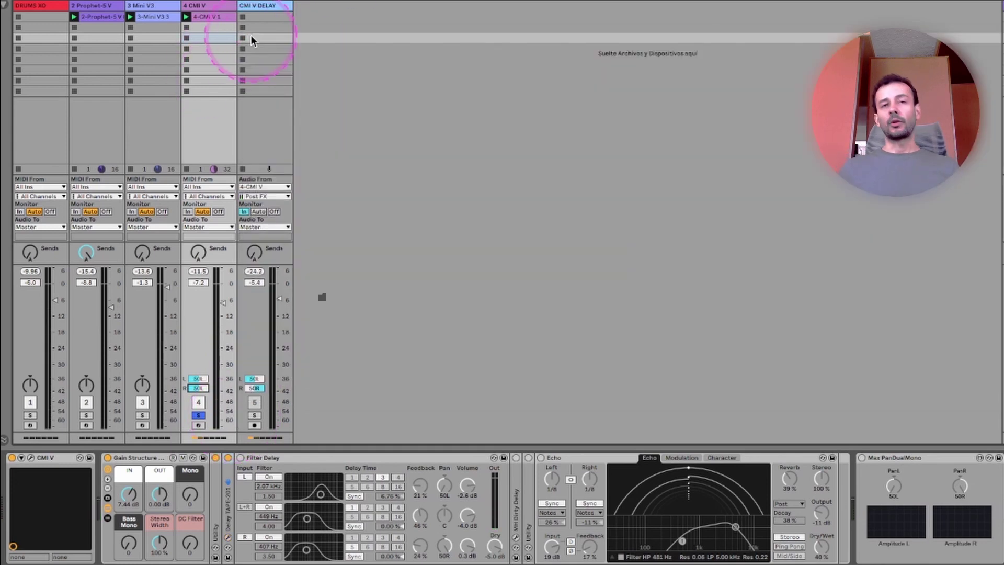
- Unsolo the CMI V track and set its right channel pan back to 50R
click(197, 416)
drag(198, 388, 198, 348)
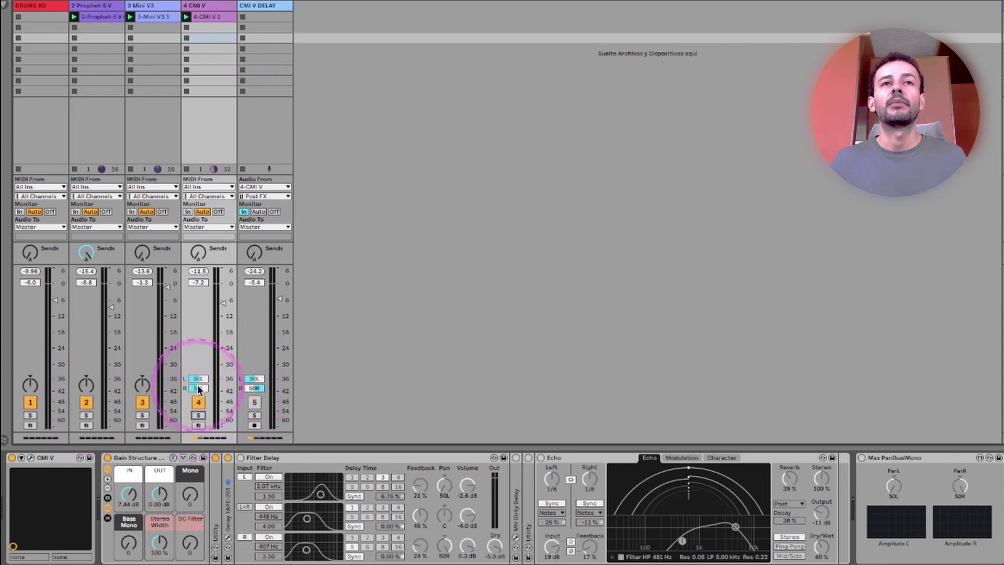
click(198, 388)
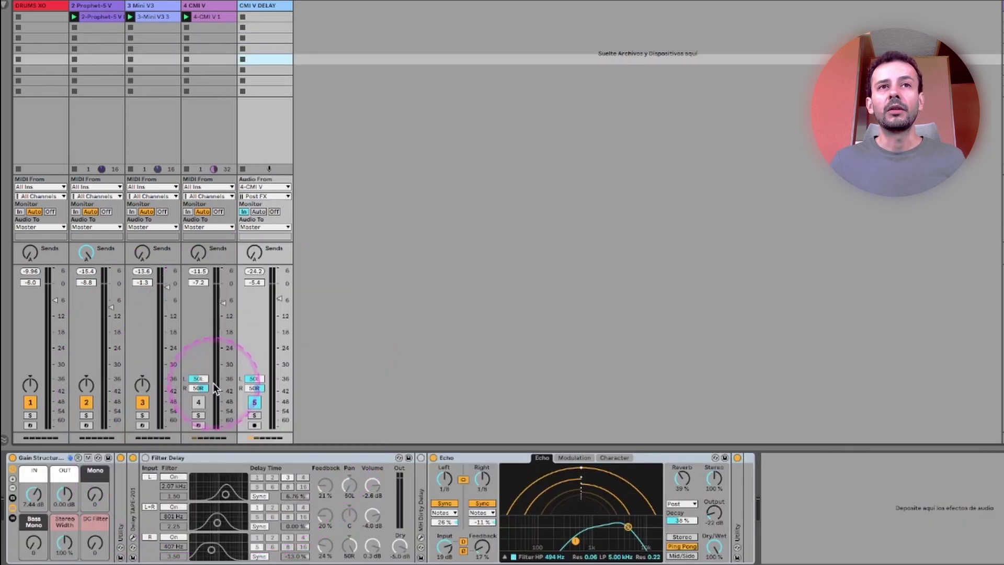
- Return the CMI V track to stereo pan mode with the pan centred and reactivate the track
right_click(206, 385)
click(209, 389)
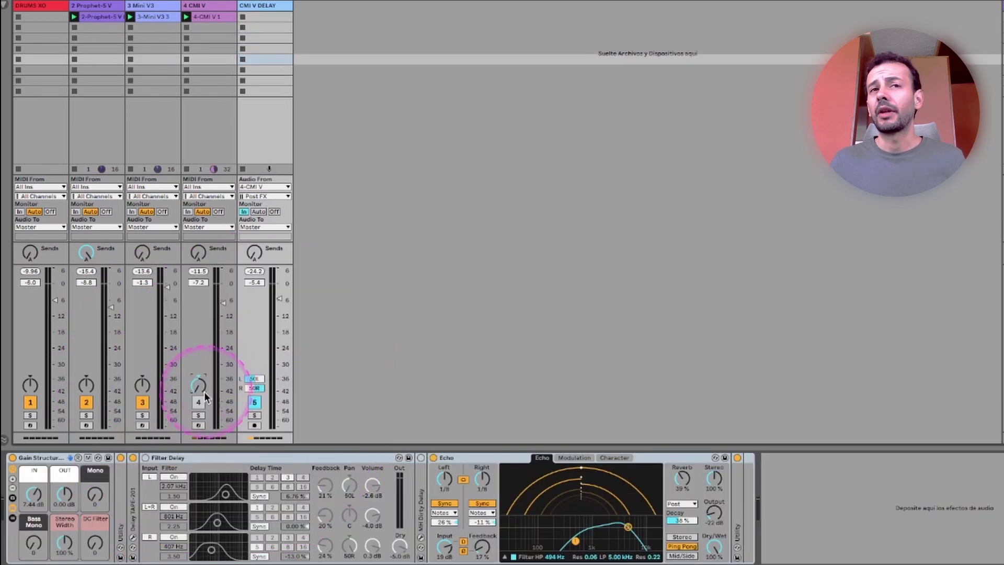
key(F4)
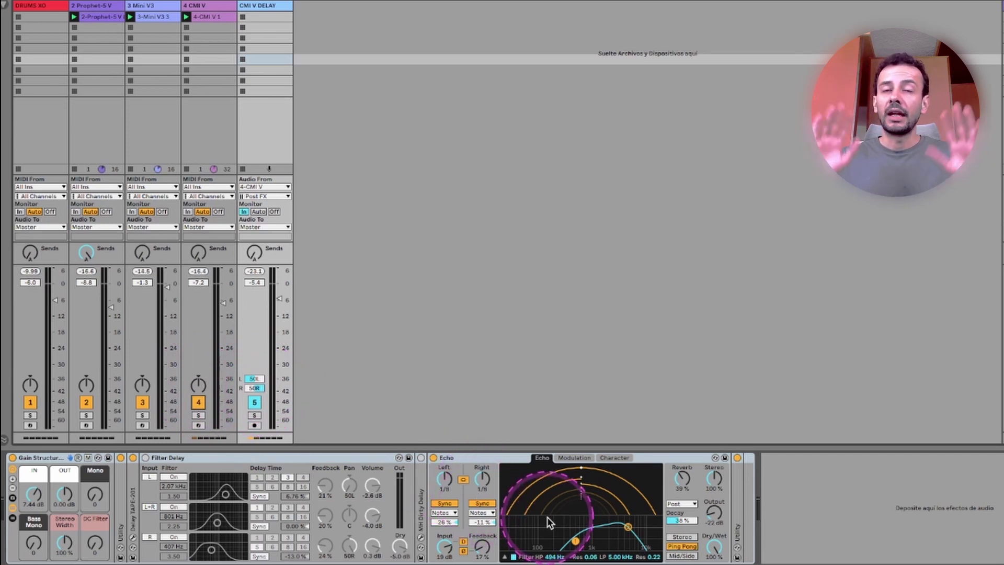
- During playback, narrow the CMI V DELAY track's split pan to 20L and 20R and unfold its Utility device
key(space)
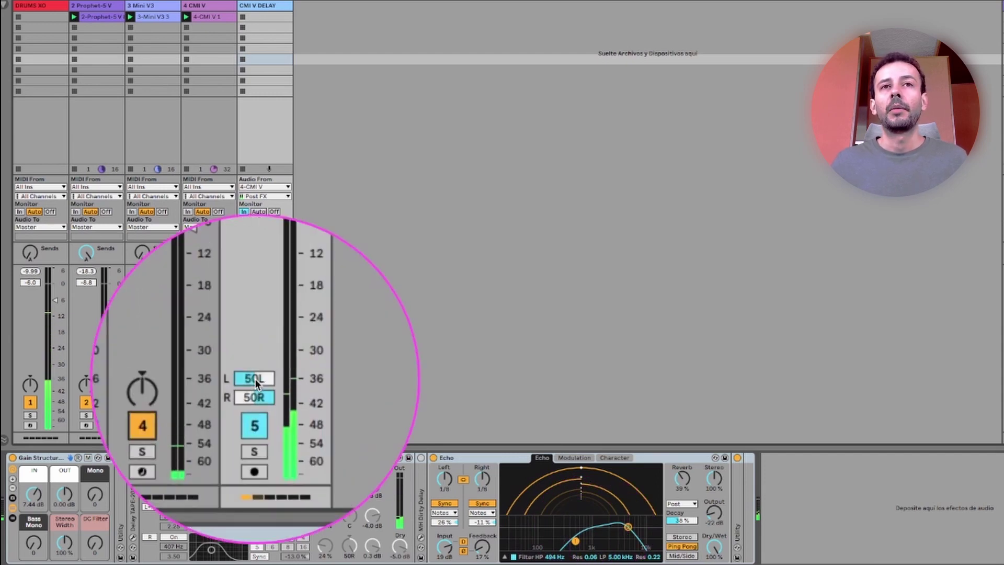
drag(255, 379, 254, 396)
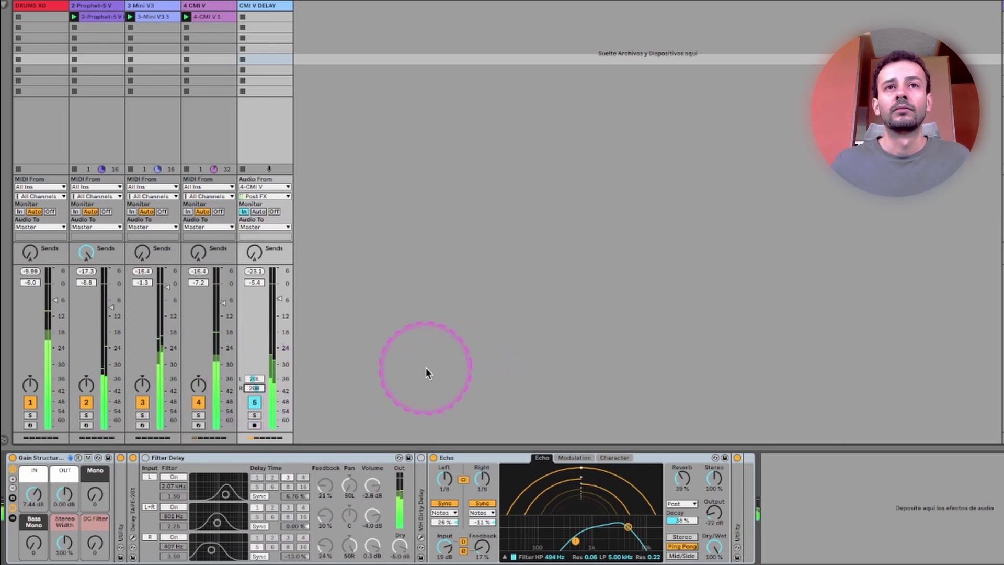
double_click(737, 528)
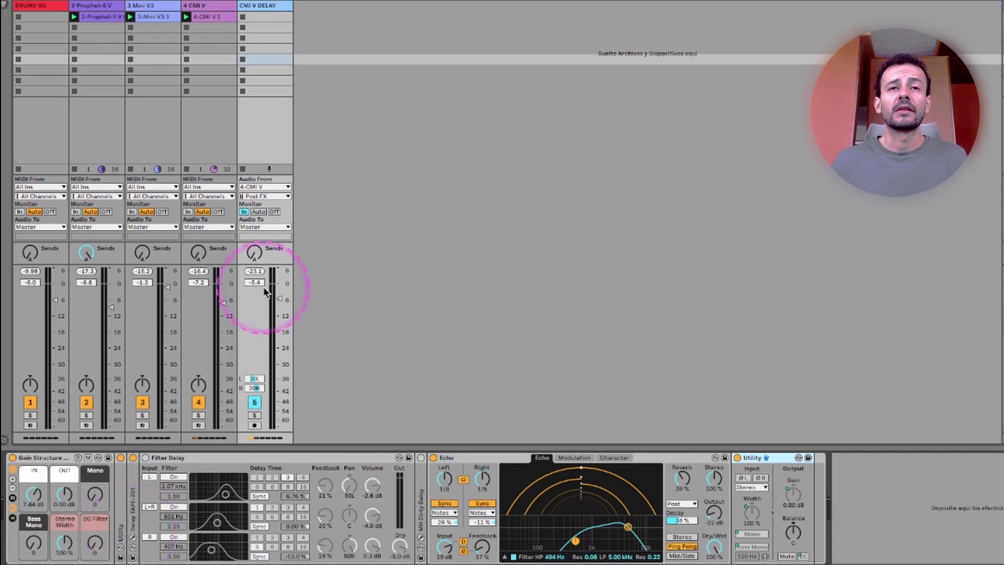
- Check the split stereo pan option on the CMI V track and pan that track to the right
click(204, 68)
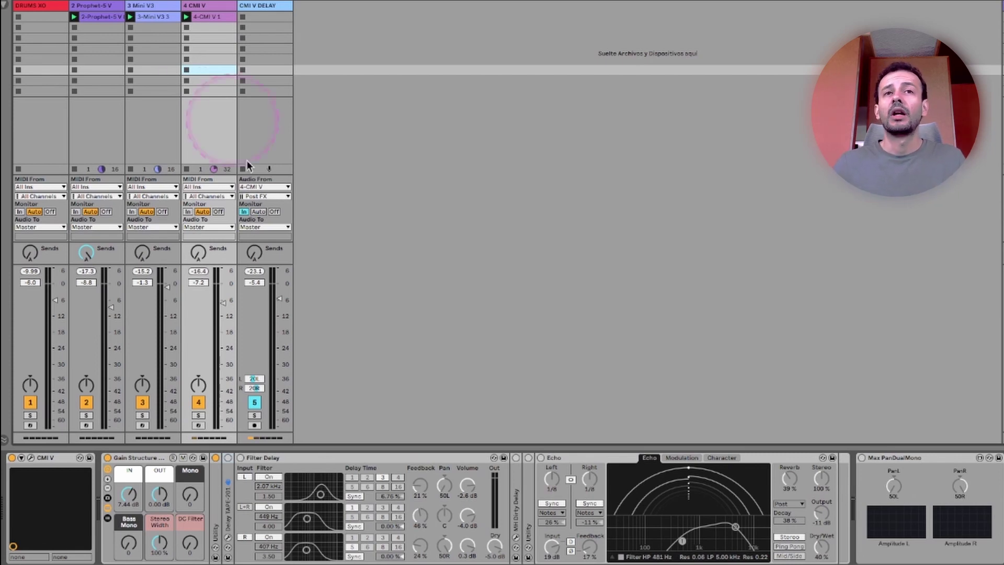
right_click(203, 390)
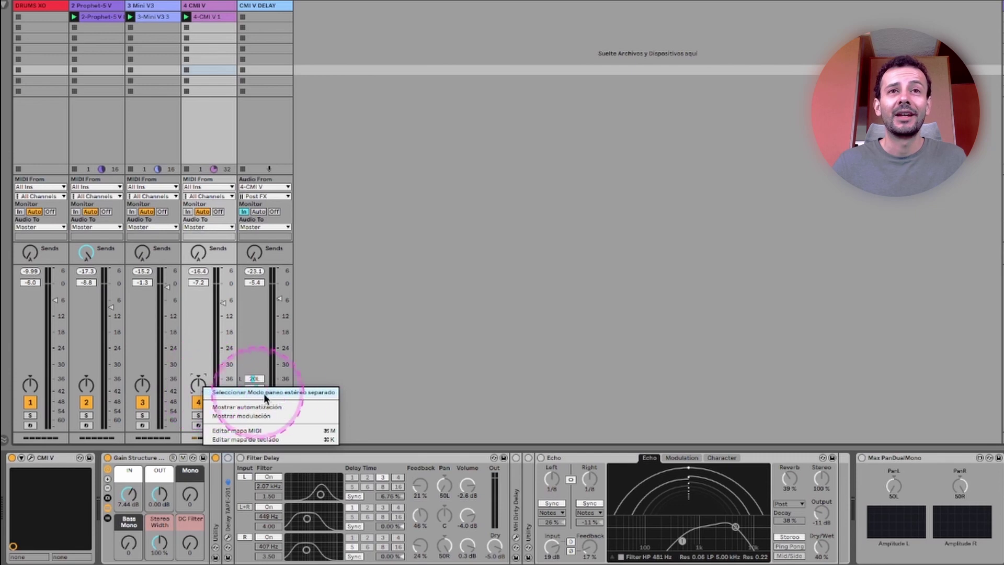
click(290, 395)
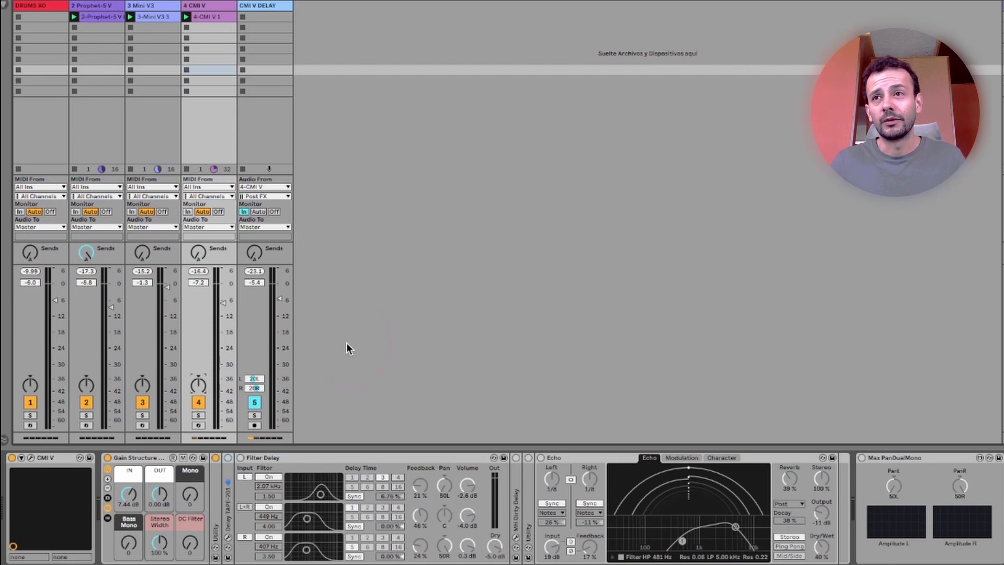
click(444, 369)
click(180, 342)
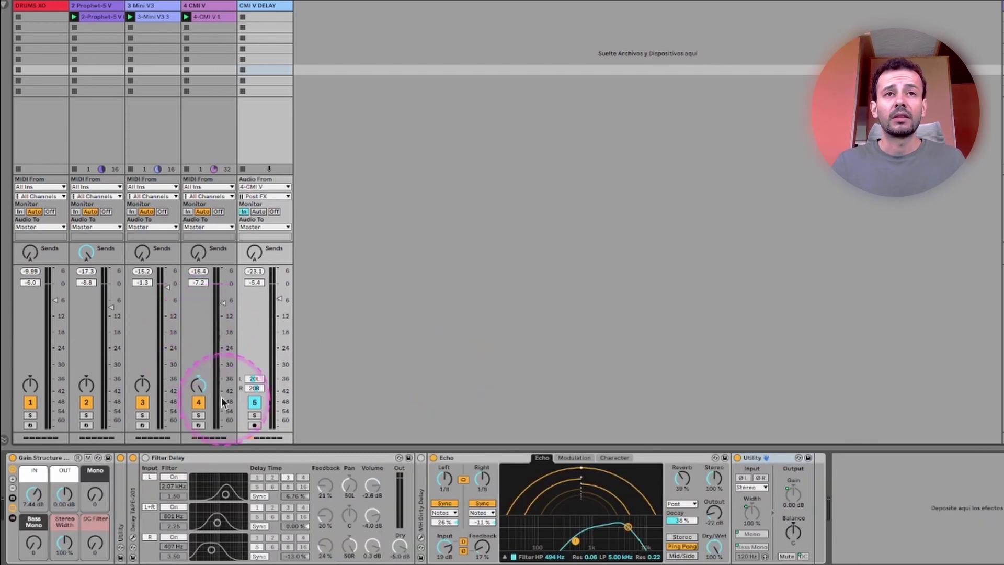
click(204, 373)
click(216, 469)
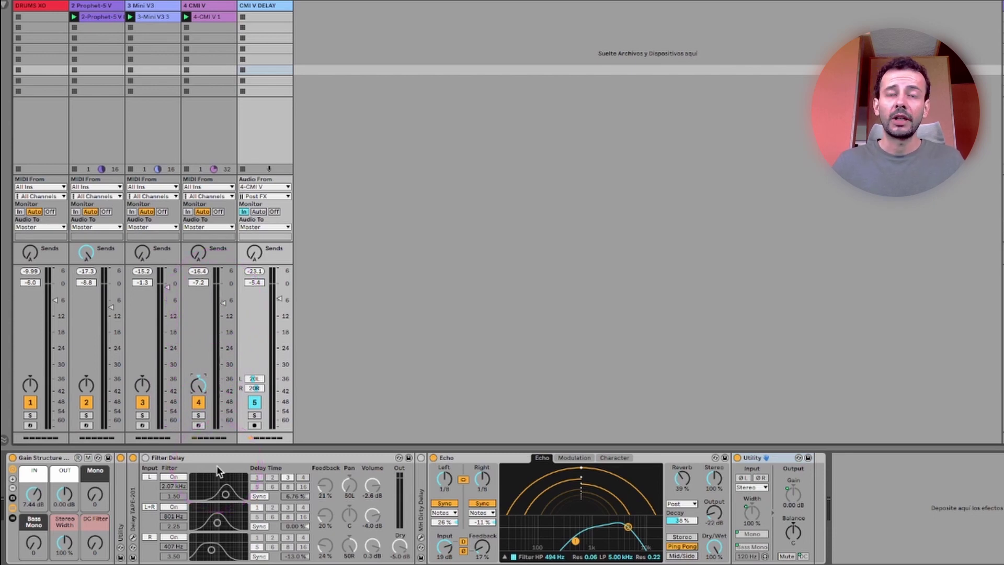
- Switch to REAPER and examine the available pan modes in the advanced project settings
click(217, 465)
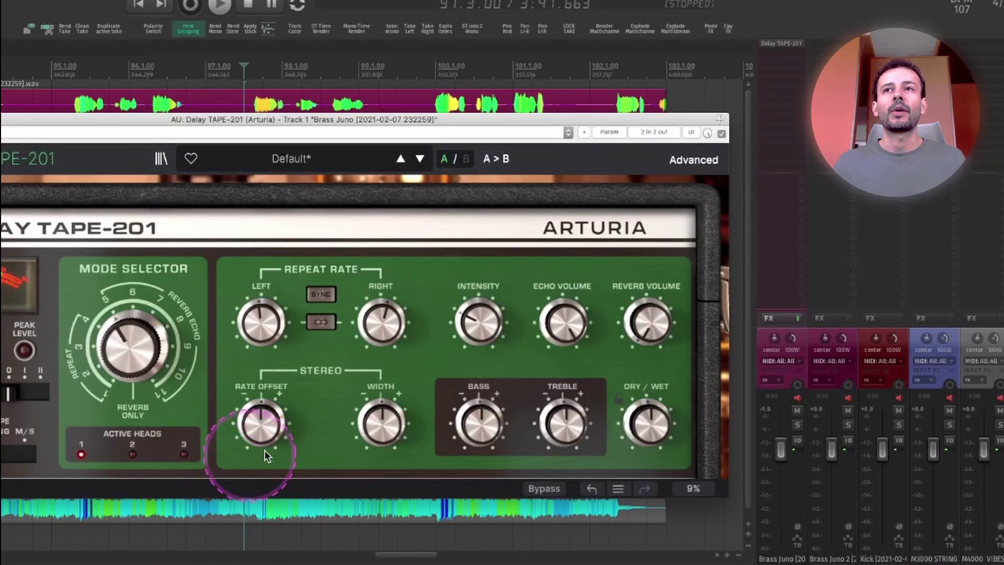
click(808, 339)
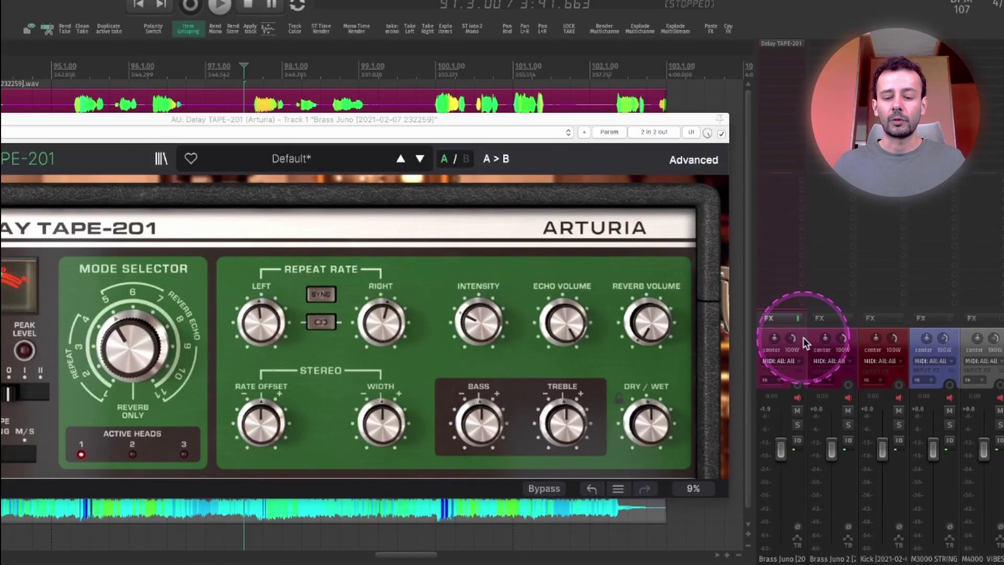
key(alt+Return)
click(246, 331)
click(255, 334)
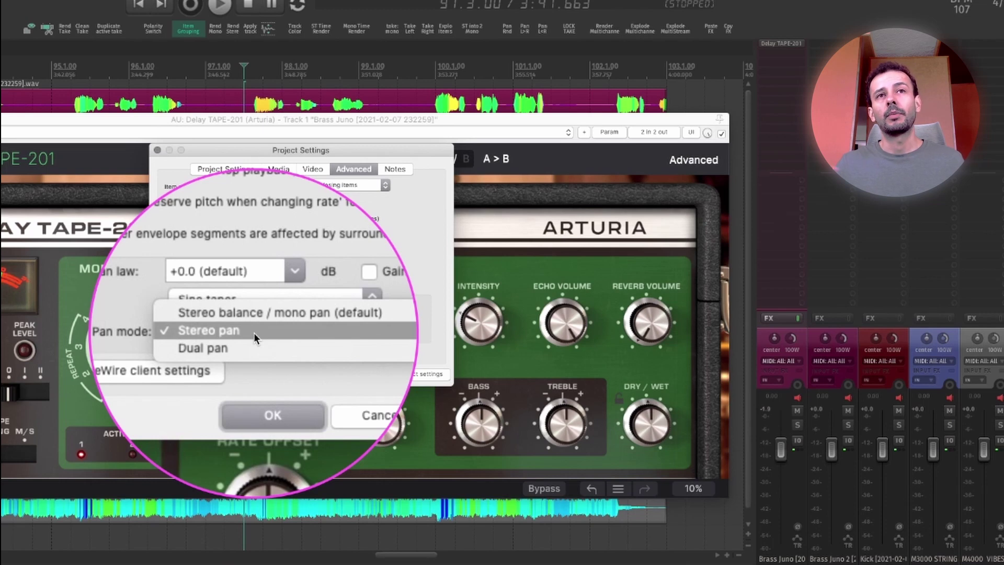
click(253, 332)
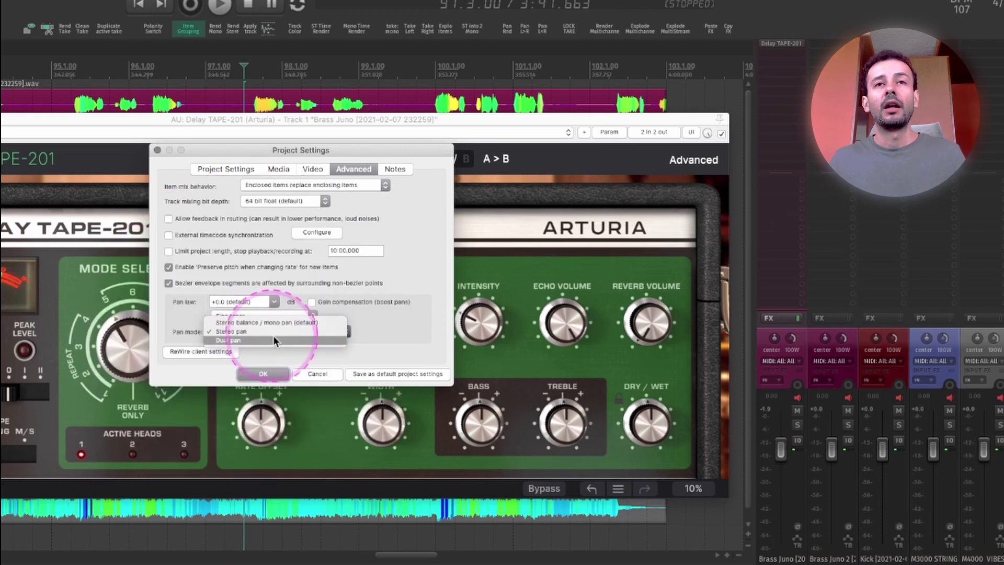
- Examine the project's pan law values and taper options, keeping Sine taper, and close the project settings
click(257, 300)
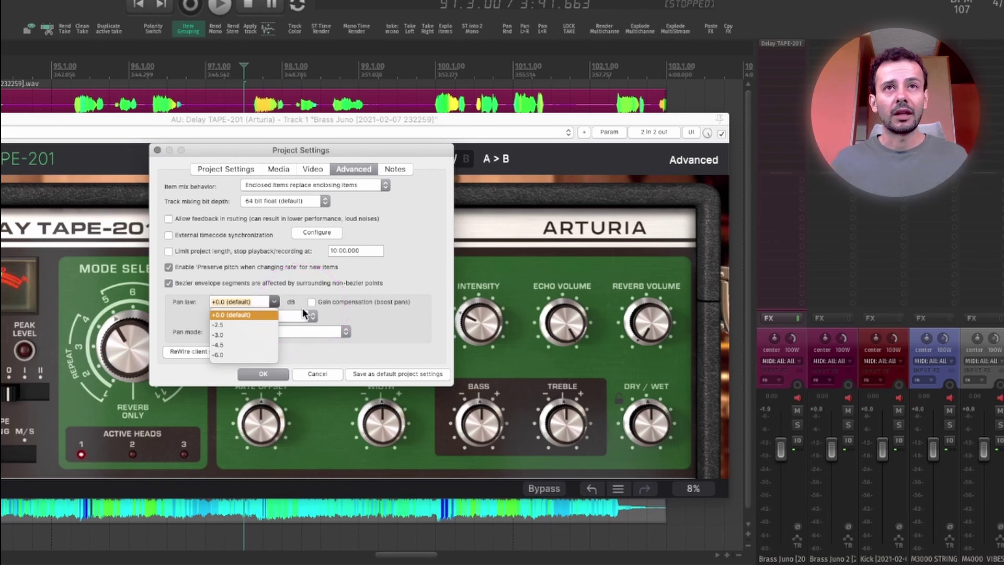
click(345, 332)
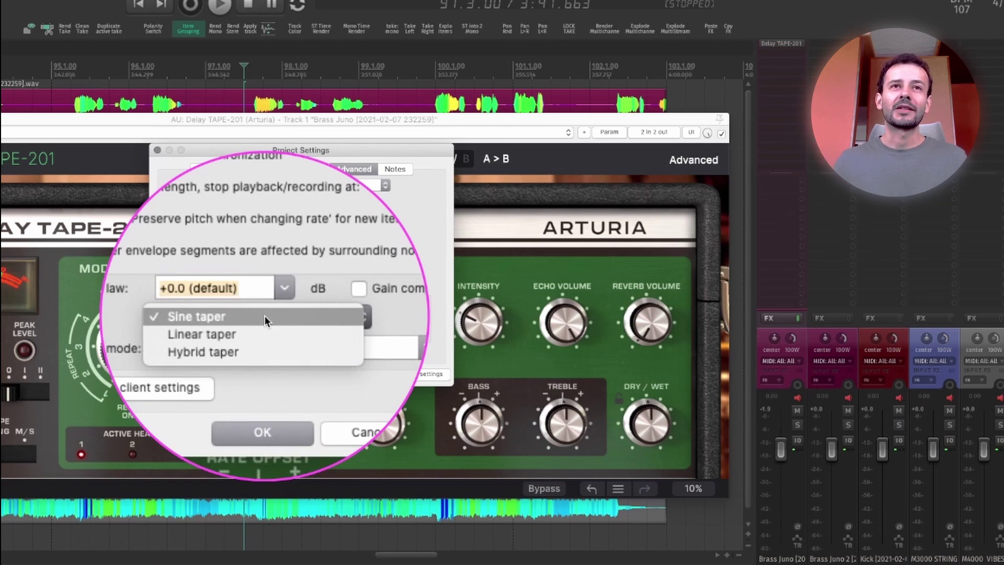
click(265, 315)
click(327, 331)
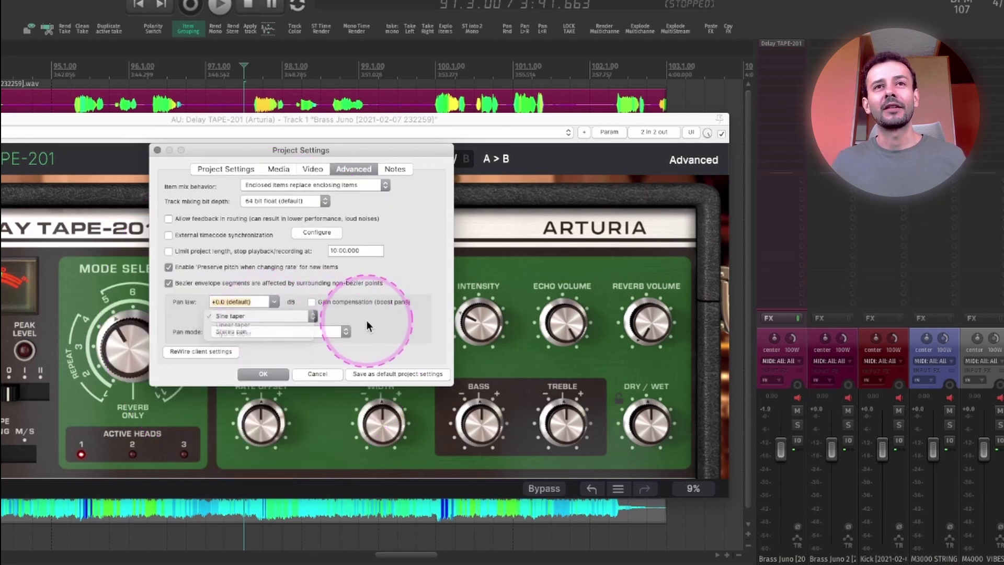
click(410, 335)
- Open the pan law settings of the first Brass Juno track and examine its pan mode options
click(787, 341)
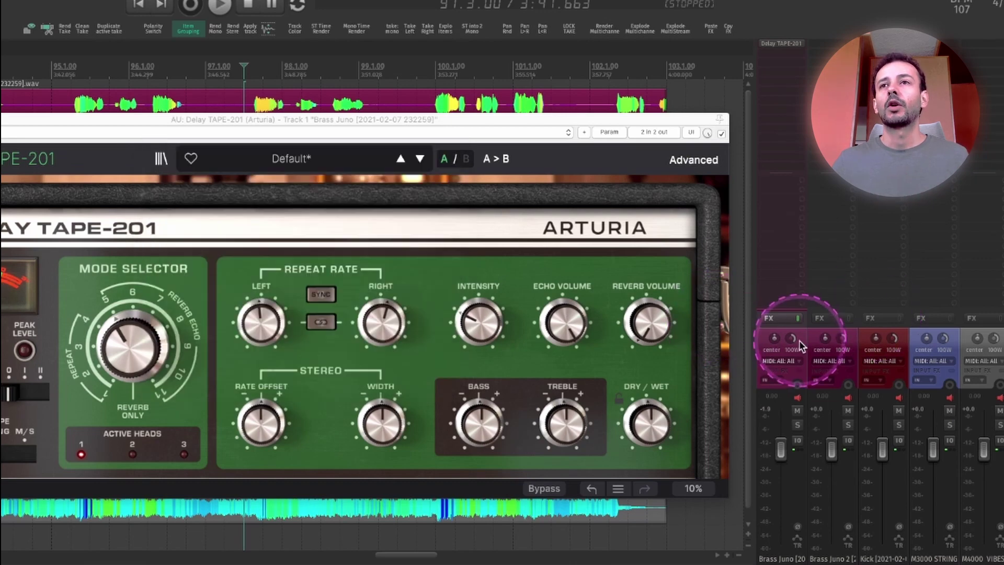
right_click(787, 341)
click(882, 279)
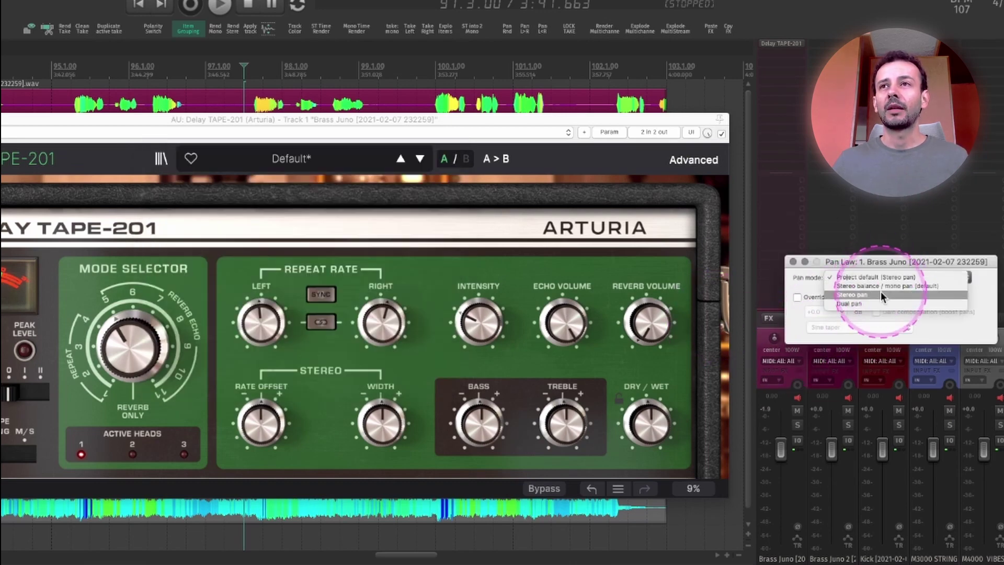
click(881, 294)
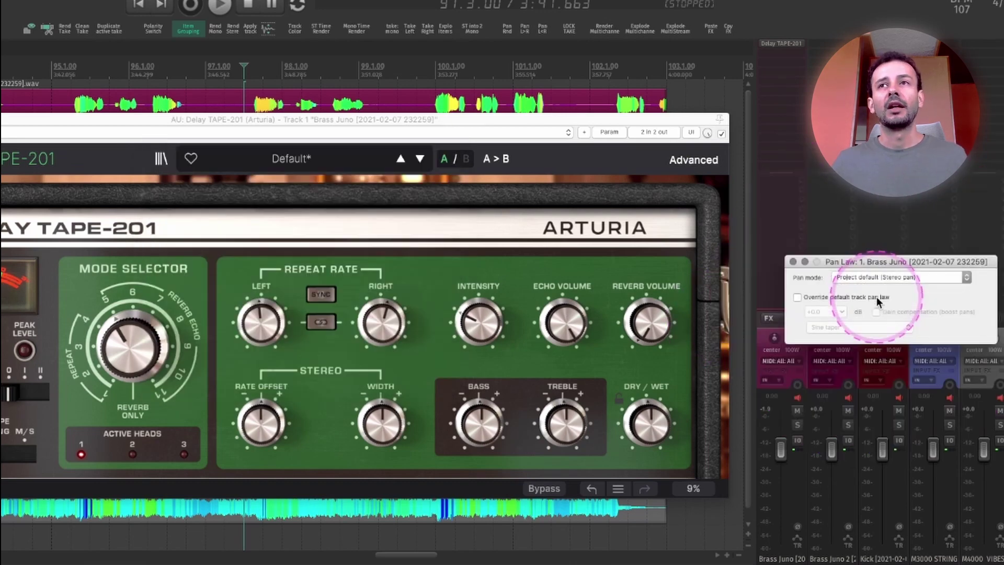
- Solo the first Brass Juno track and audition its delayed sound with the pan centred and the width at 100%
mouse_move(792, 345)
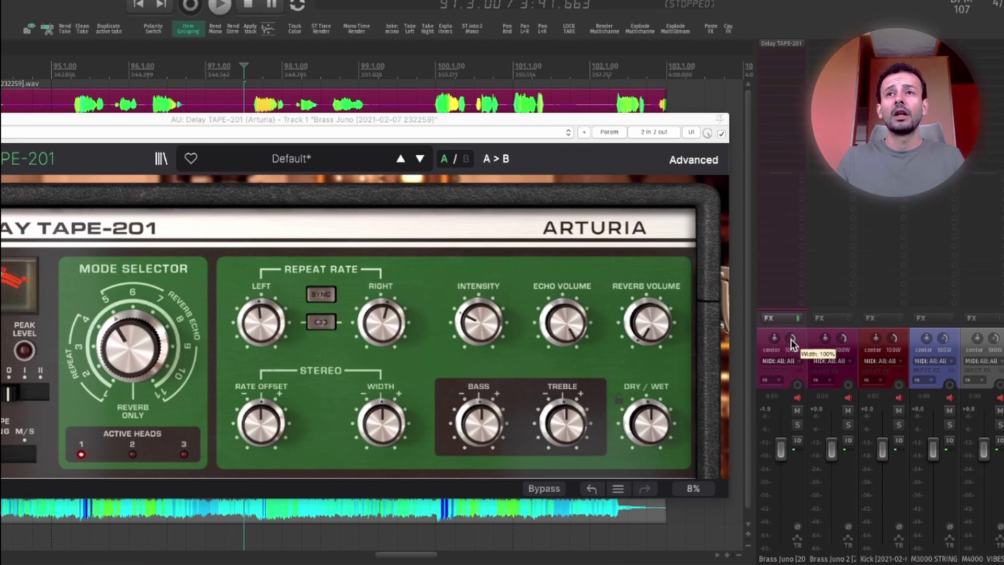
click(813, 231)
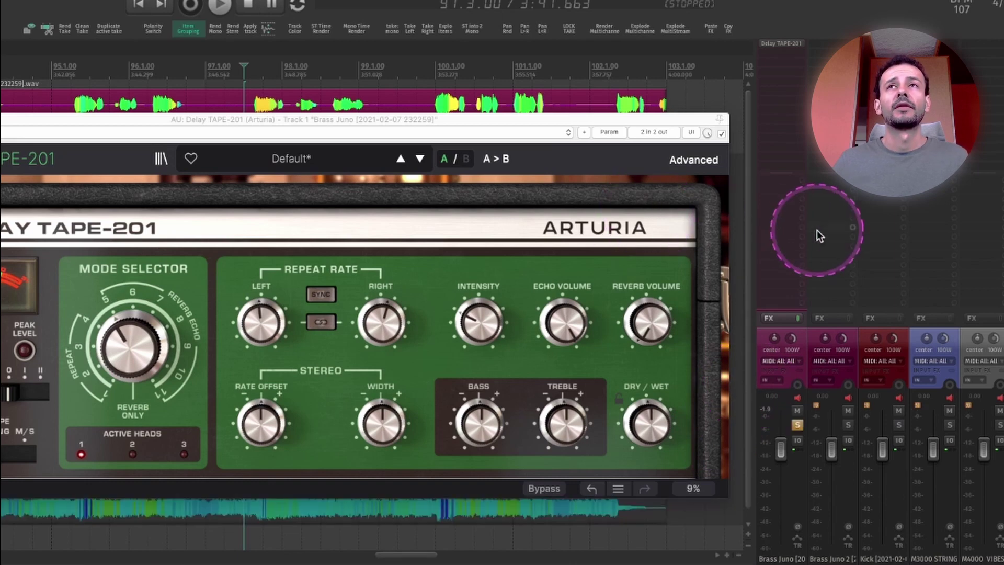
key(space)
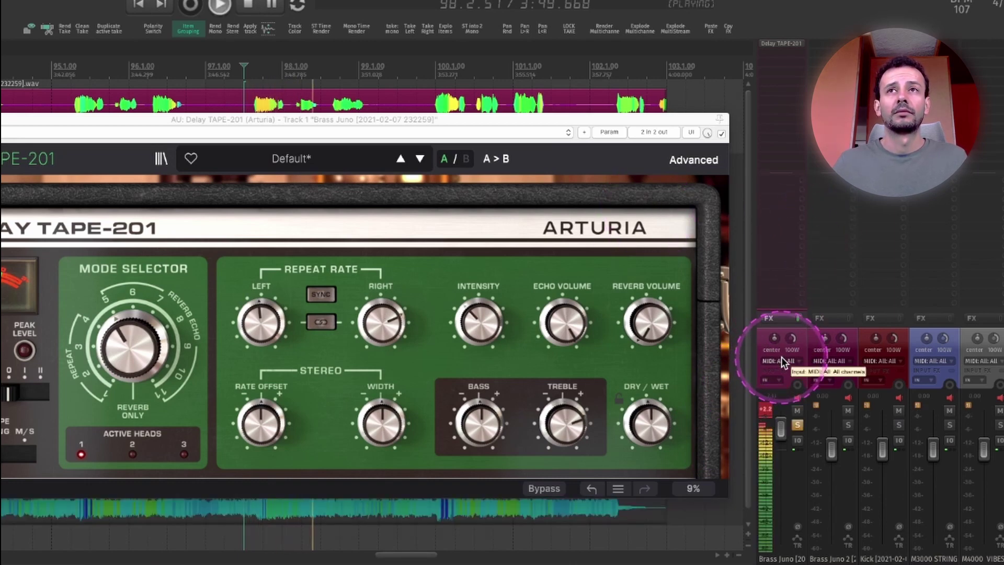
key(space)
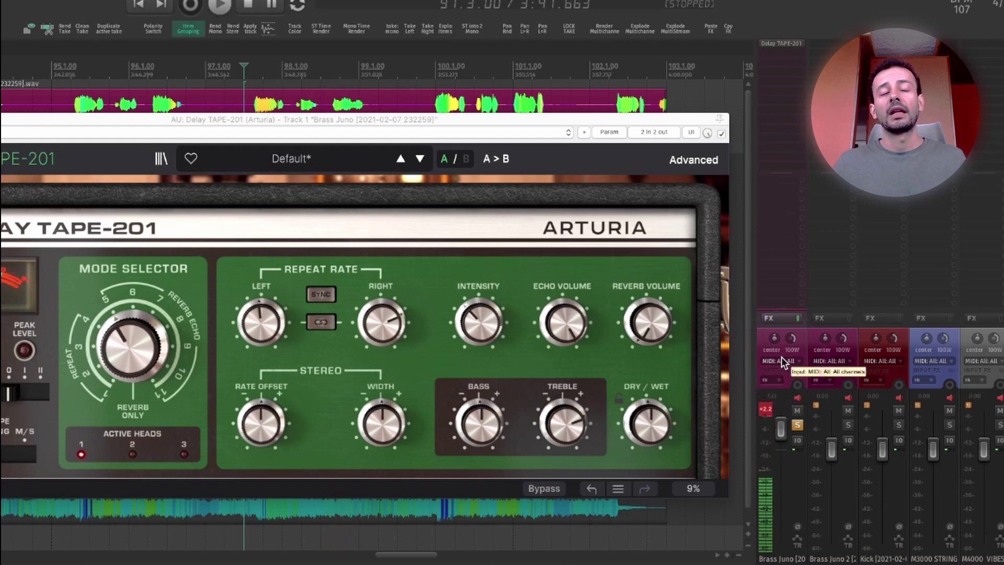
- Pan the first Brass Juno track 100% left in stereo pan mode and audition it
mouse_move(779, 337)
mouse_down()
mouse_move(779, 353)
mouse_move(780, 337)
mouse_up()
key(space)
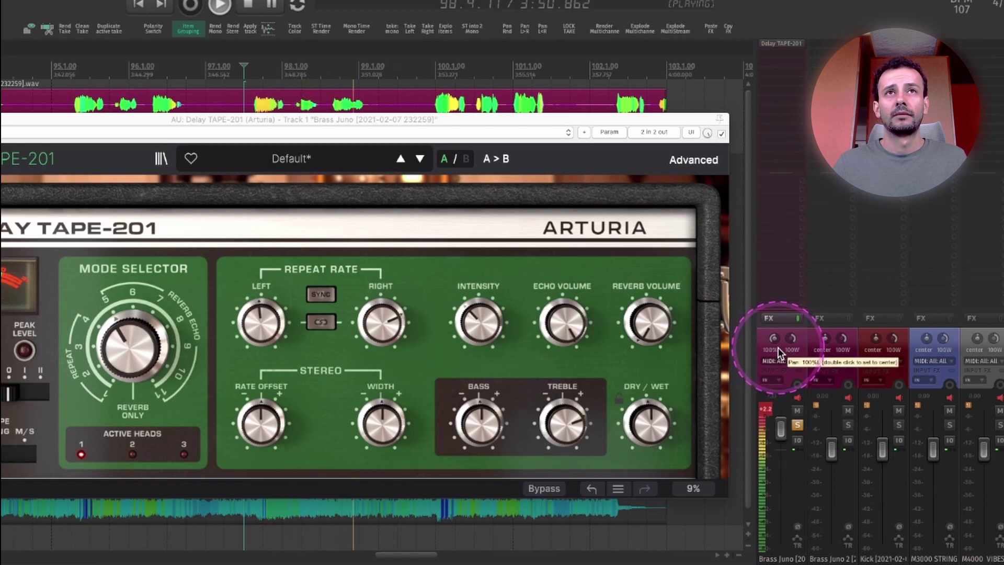
key(space)
- Set the first Brass Juno track's pan mode to Stereo balance / mono pan (default) and start playback to compare
right_click(778, 337)
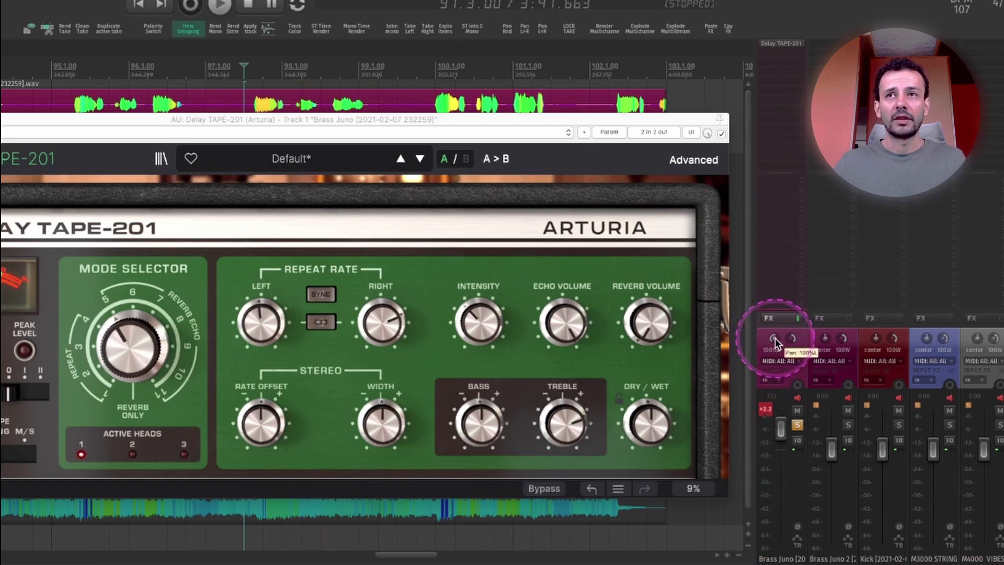
click(842, 276)
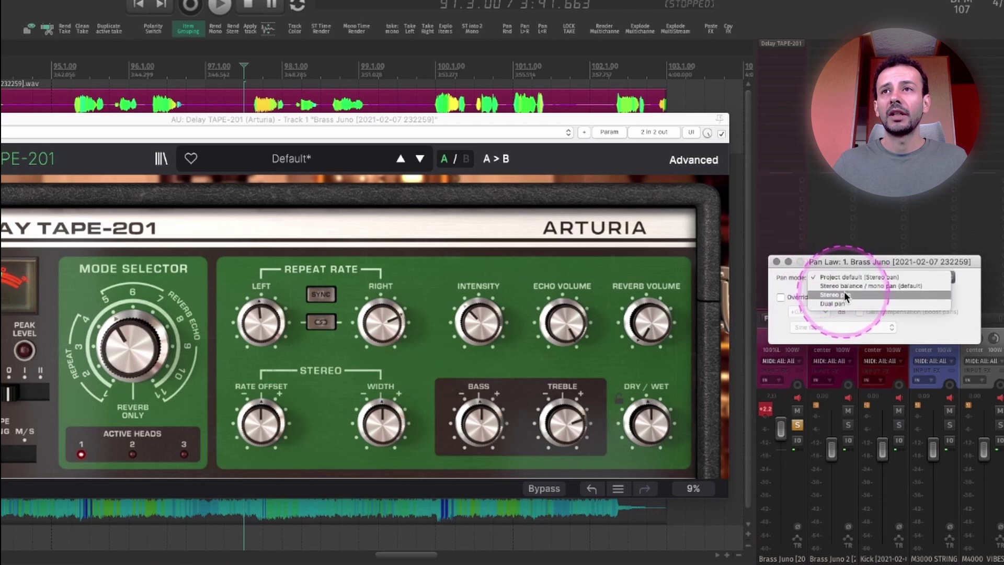
click(886, 285)
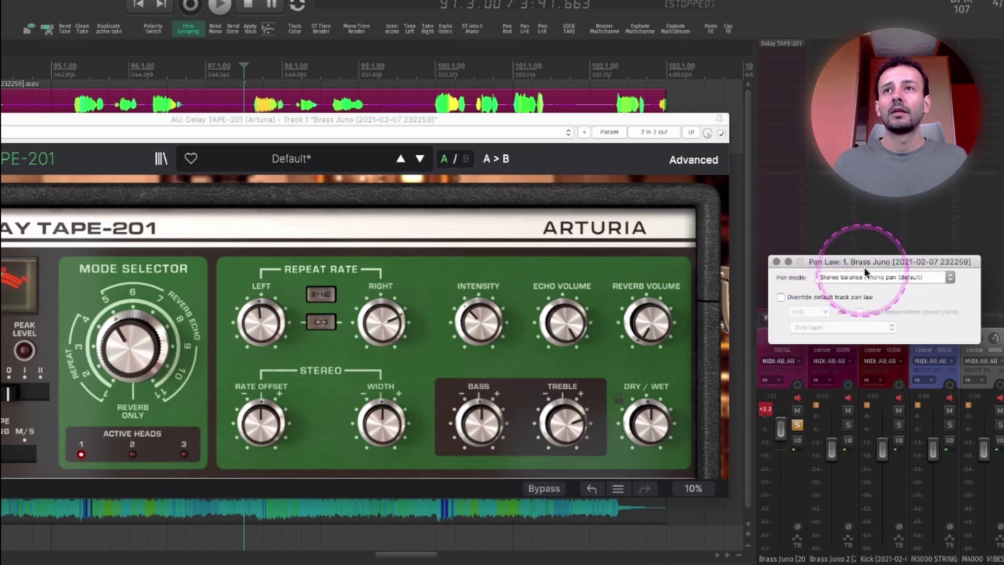
click(778, 262)
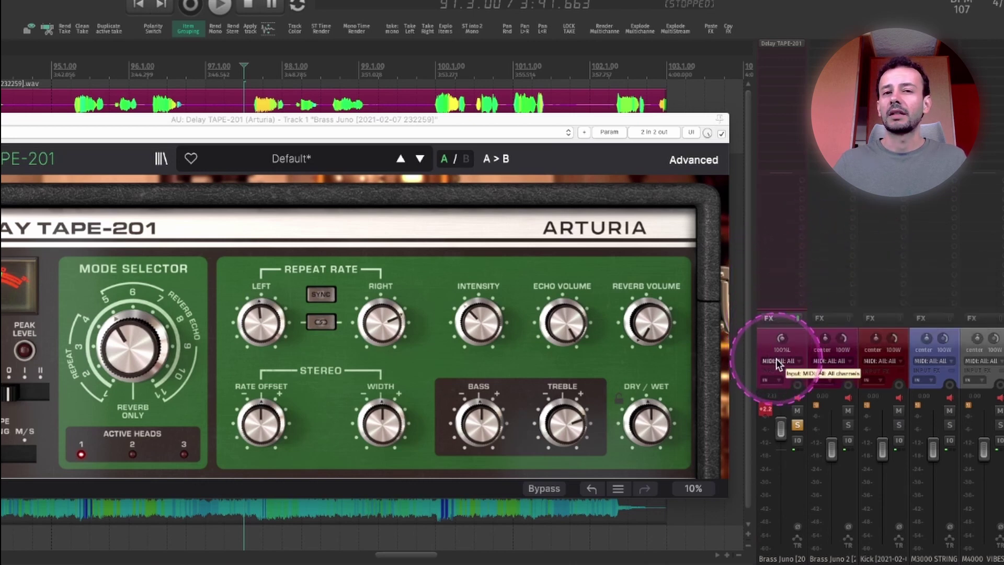
key(space)
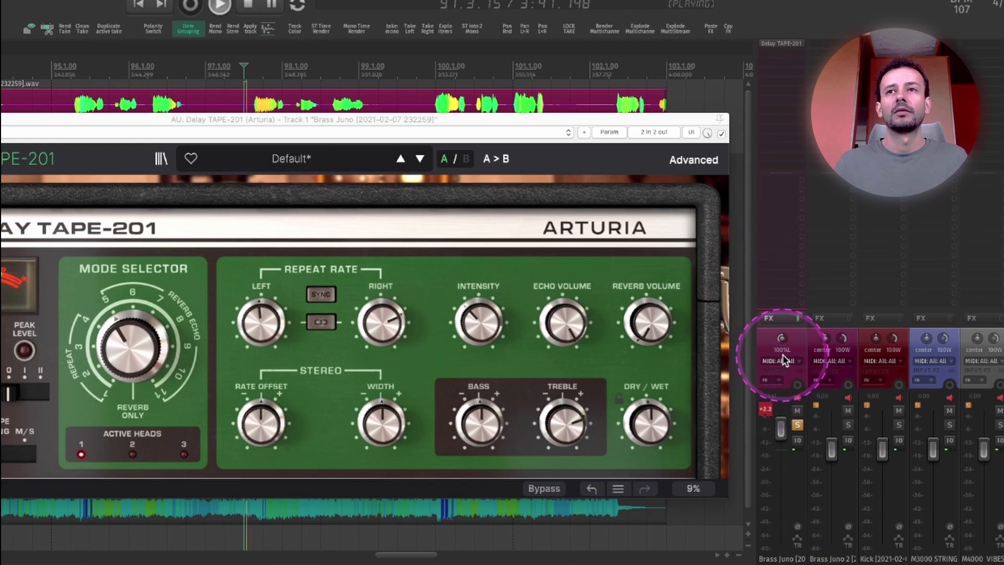